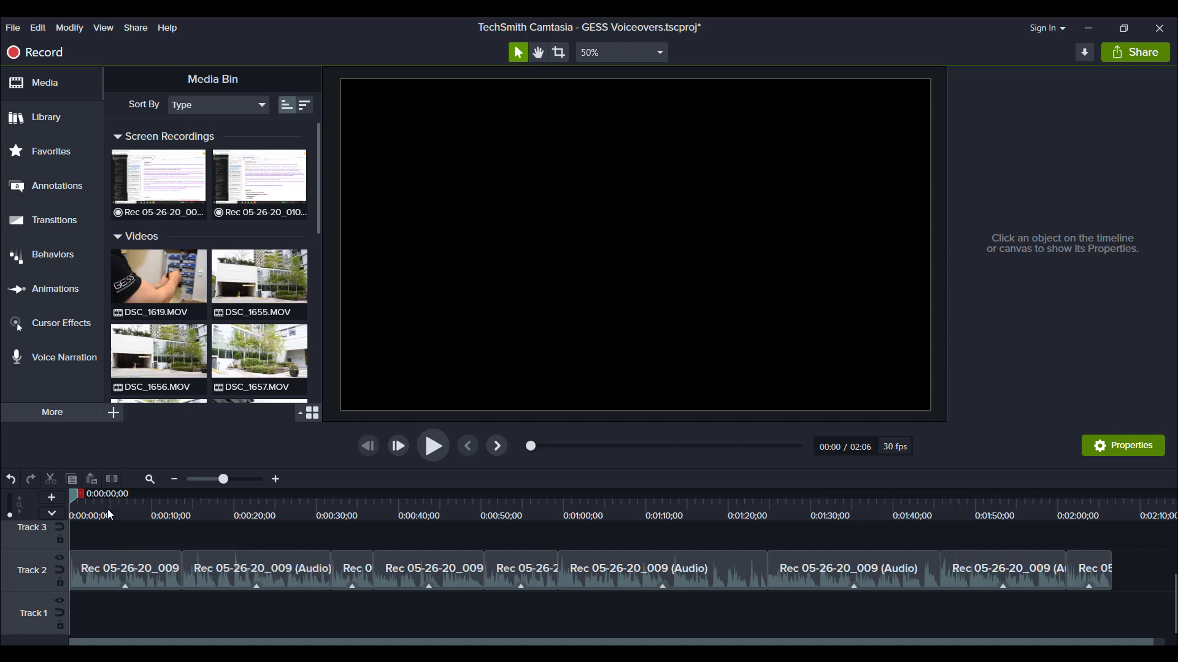
Scrub the voiceover to about 45 seconds, then move playback back near the start.
drag(107, 501, 445, 554)
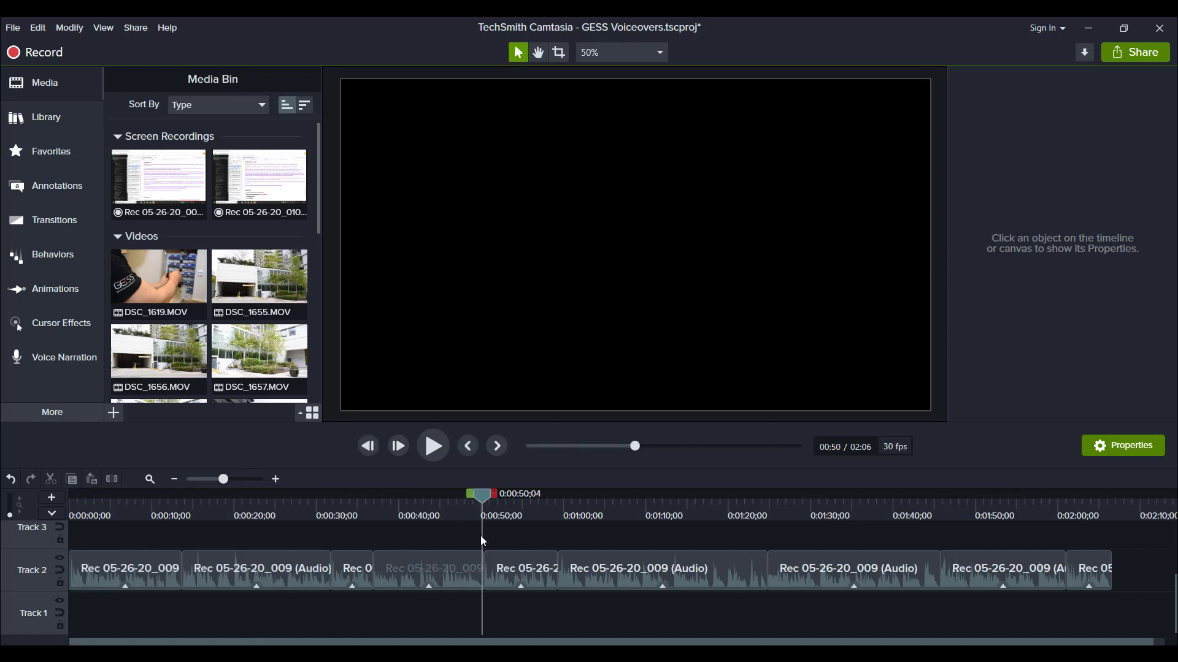
mouse_move(444, 554)
mouse_down()
mouse_move(98, 542)
mouse_move(135, 531)
mouse_move(150, 532)
mouse_move(85, 538)
mouse_move(446, 535)
mouse_move(622, 564)
mouse_move(237, 540)
mouse_move(96, 549)
mouse_up()
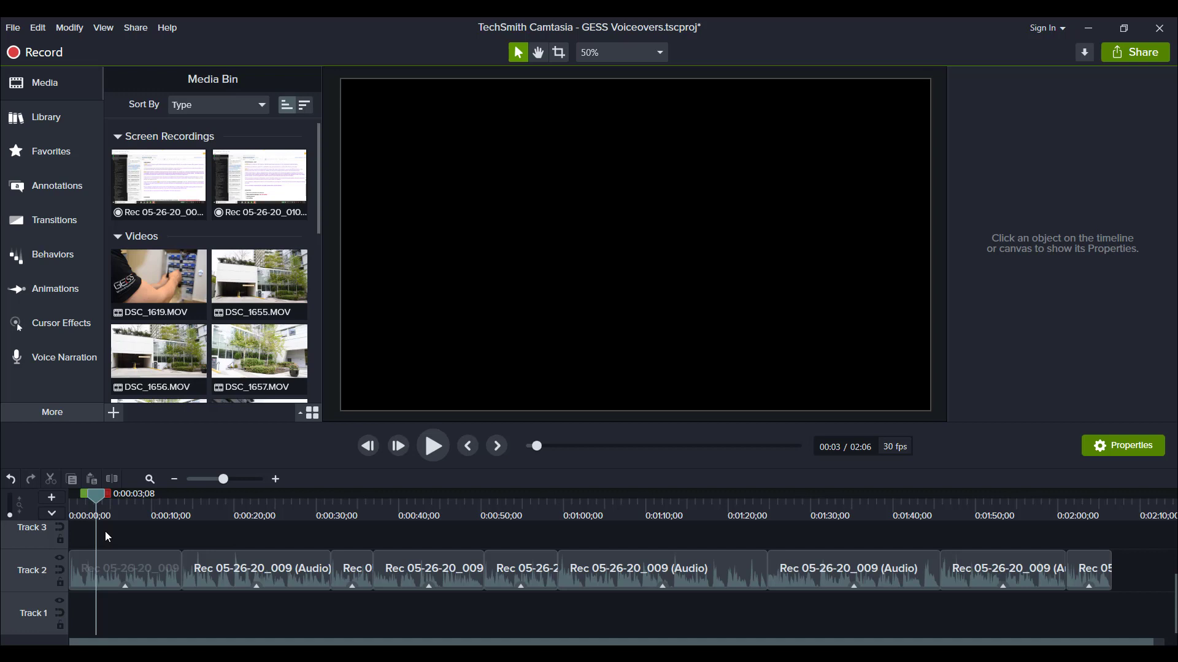
key(ctrl+Left)
key(ctrl+Left)
key(ctrl+Left)
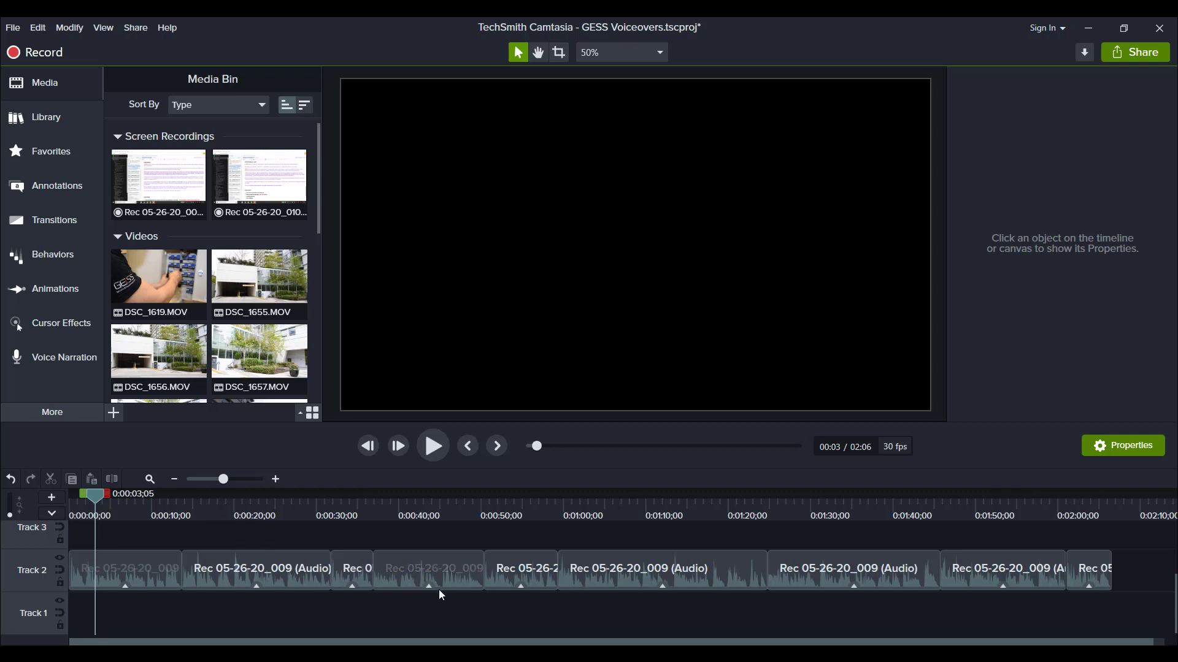
Deselect the Track 2 voiceover clips, park playback at 7 seconds, and show the Share options.
mouse_move(1117, 600)
mouse_down()
mouse_move(847, 629)
mouse_move(32, 556)
mouse_up()
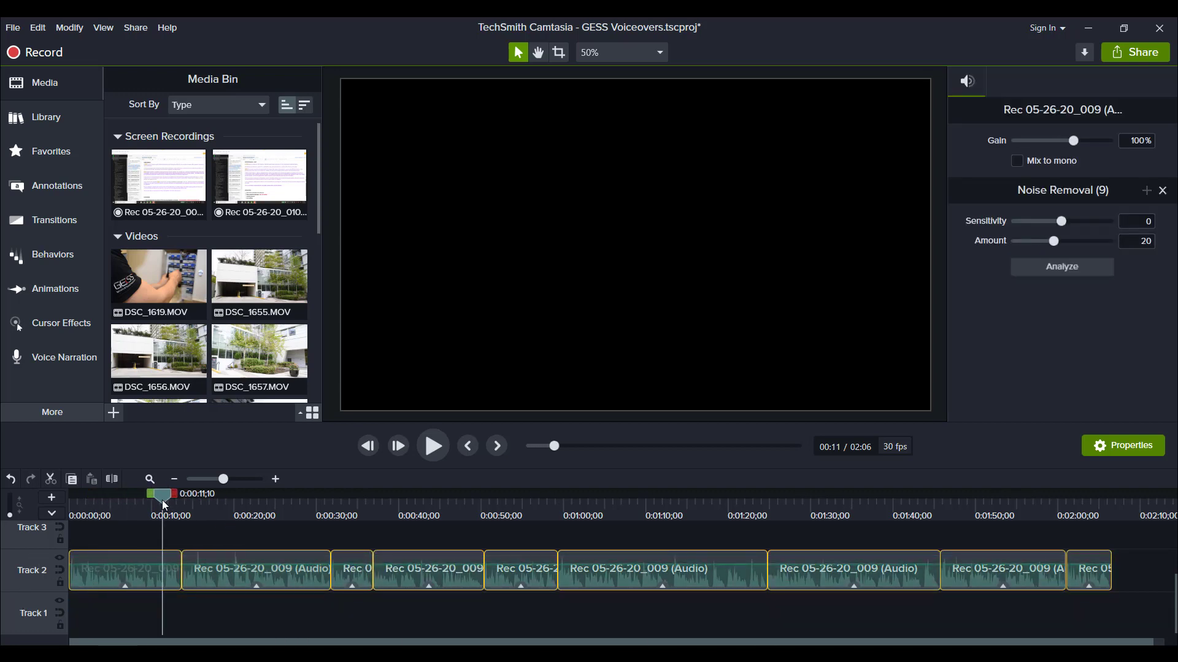
drag(168, 500, 131, 531)
click(130, 531)
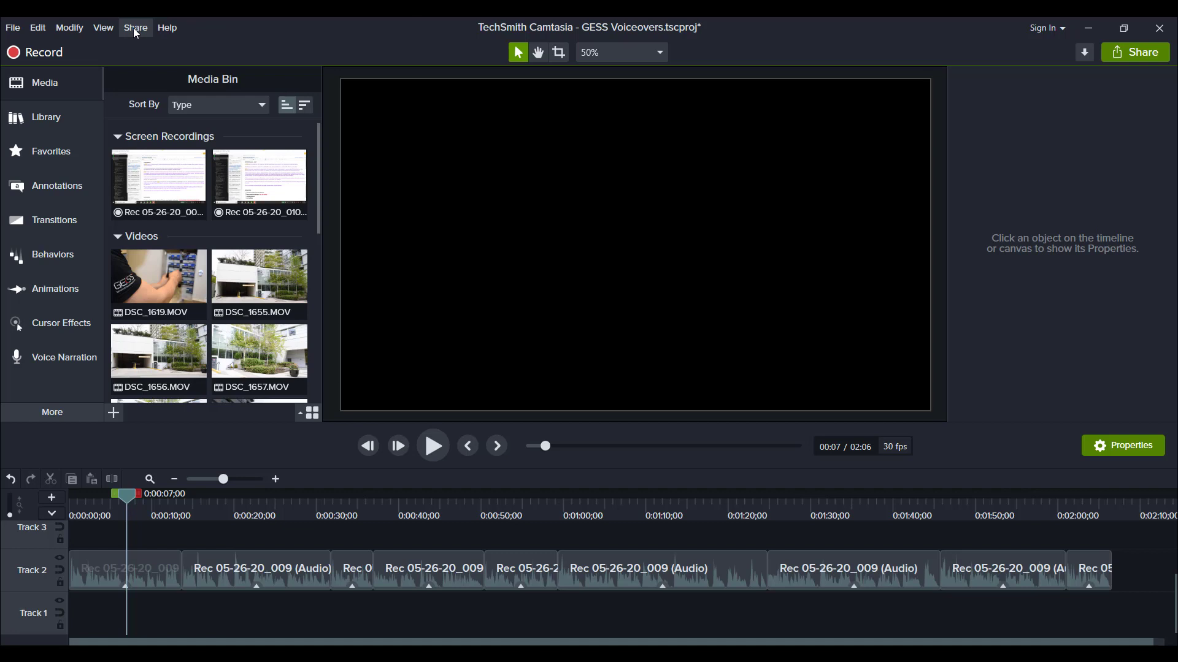
click(133, 28)
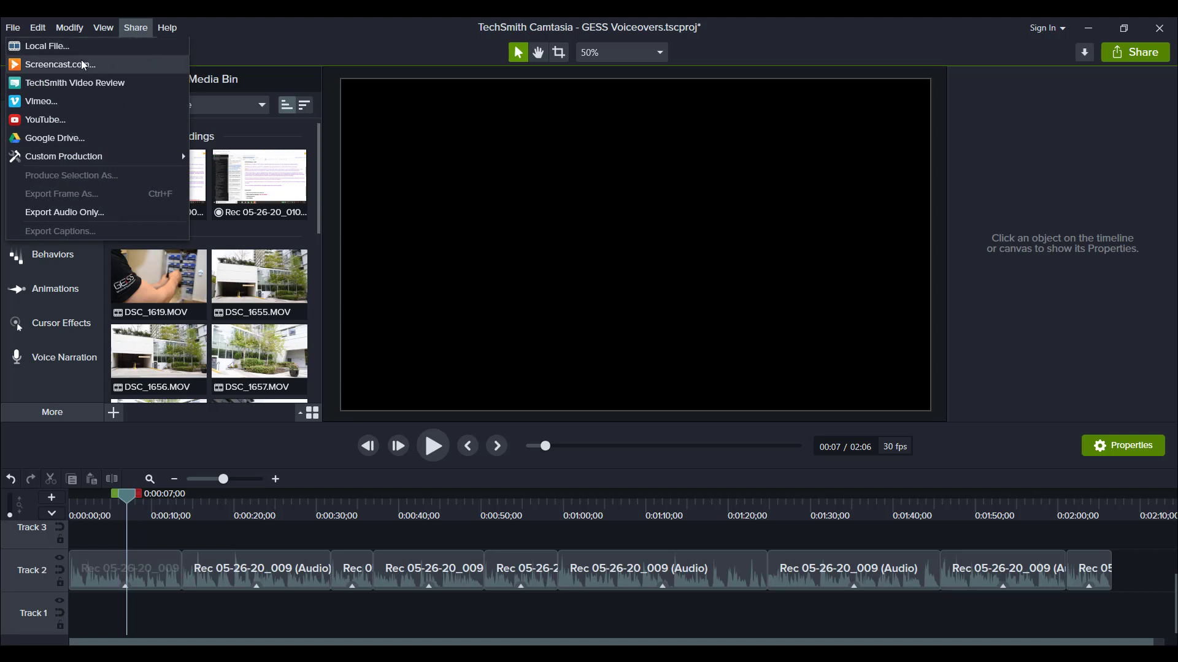
Start Export Audio Only, correct the file name, and keep Wave Files (*.wav) as the type.
click(44, 218)
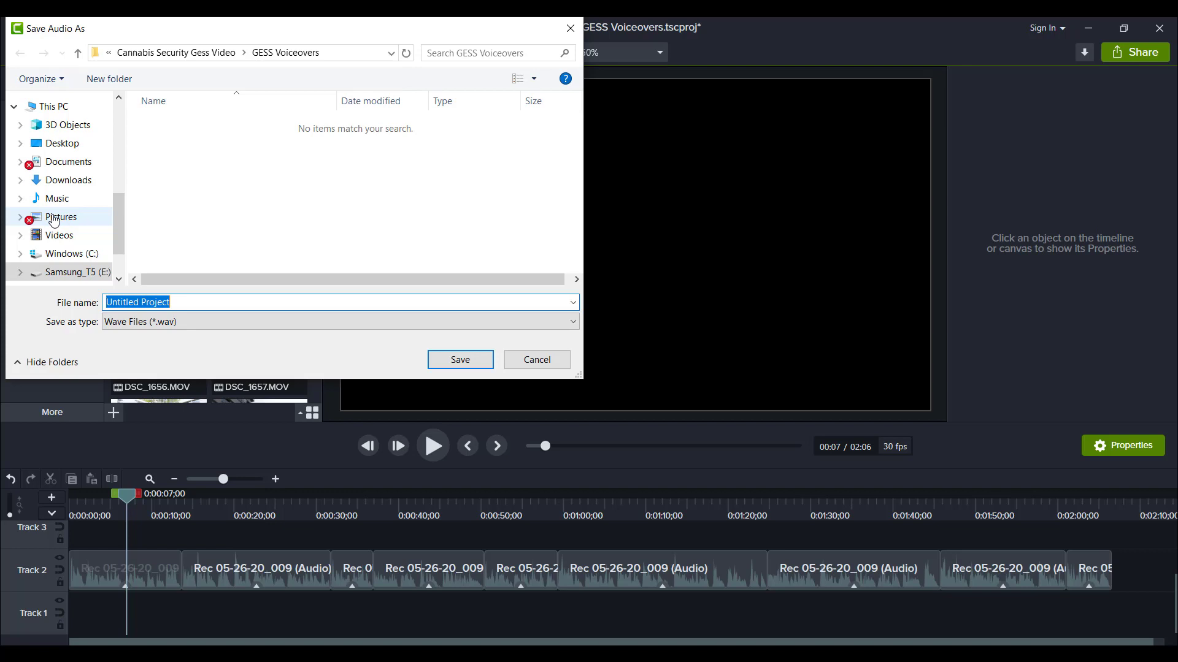
text(Auret)
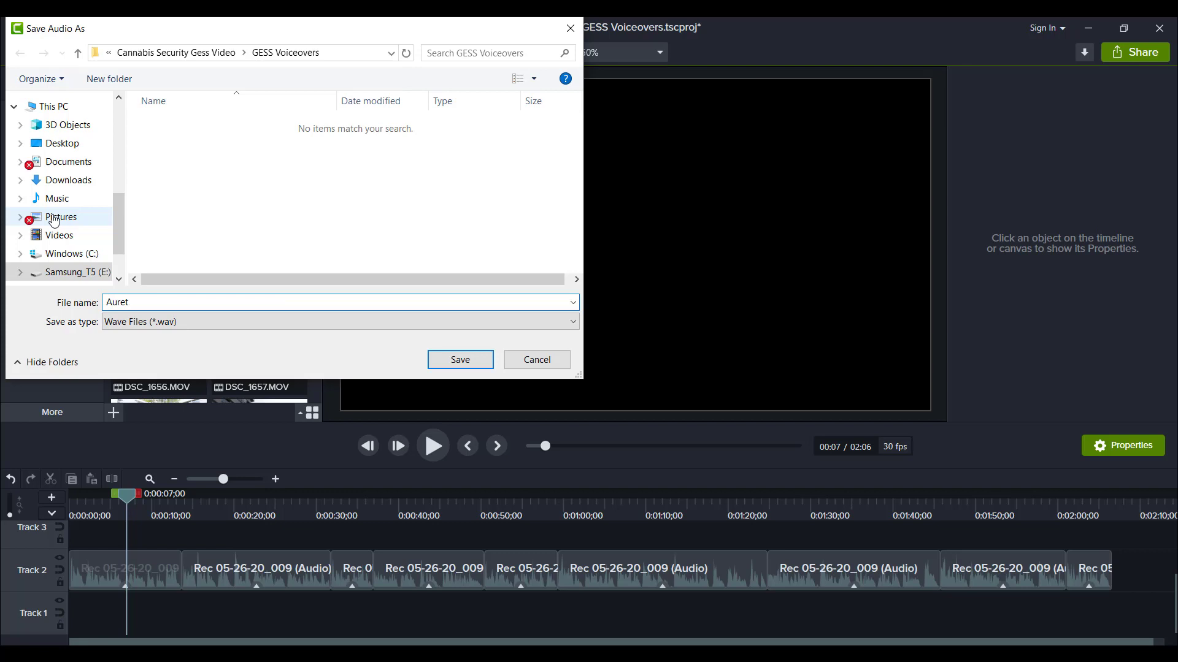
text( Audio G)
text(ui)
key(BackSpace)
key(BackSpace)
text(ESS)
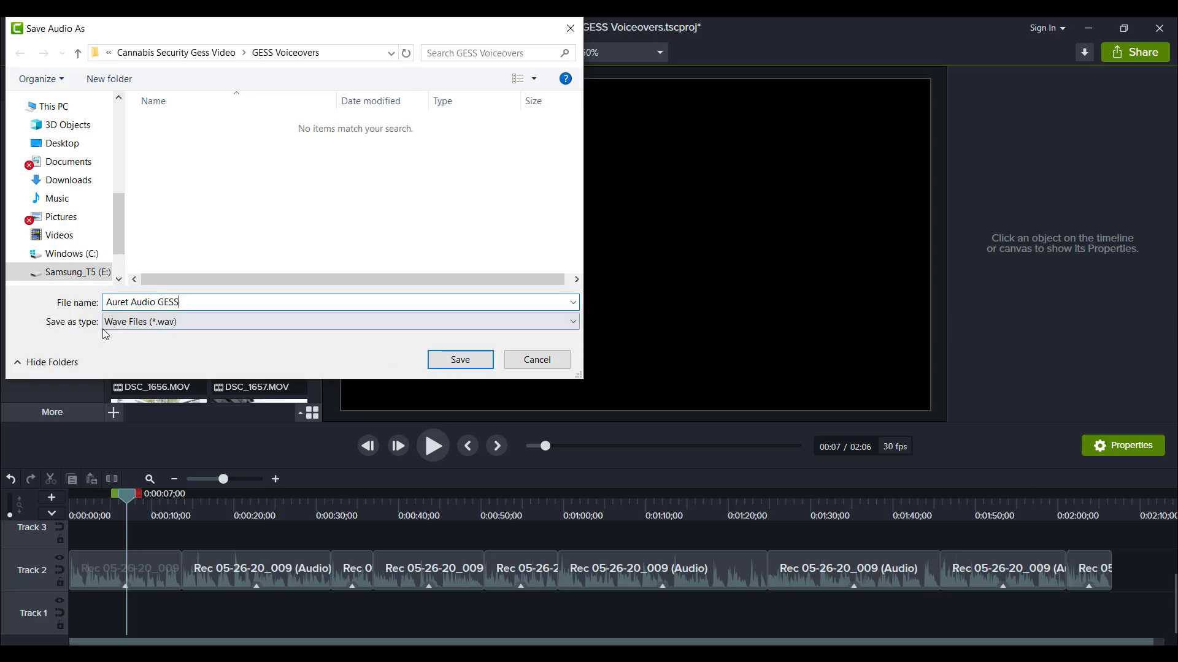
click(206, 327)
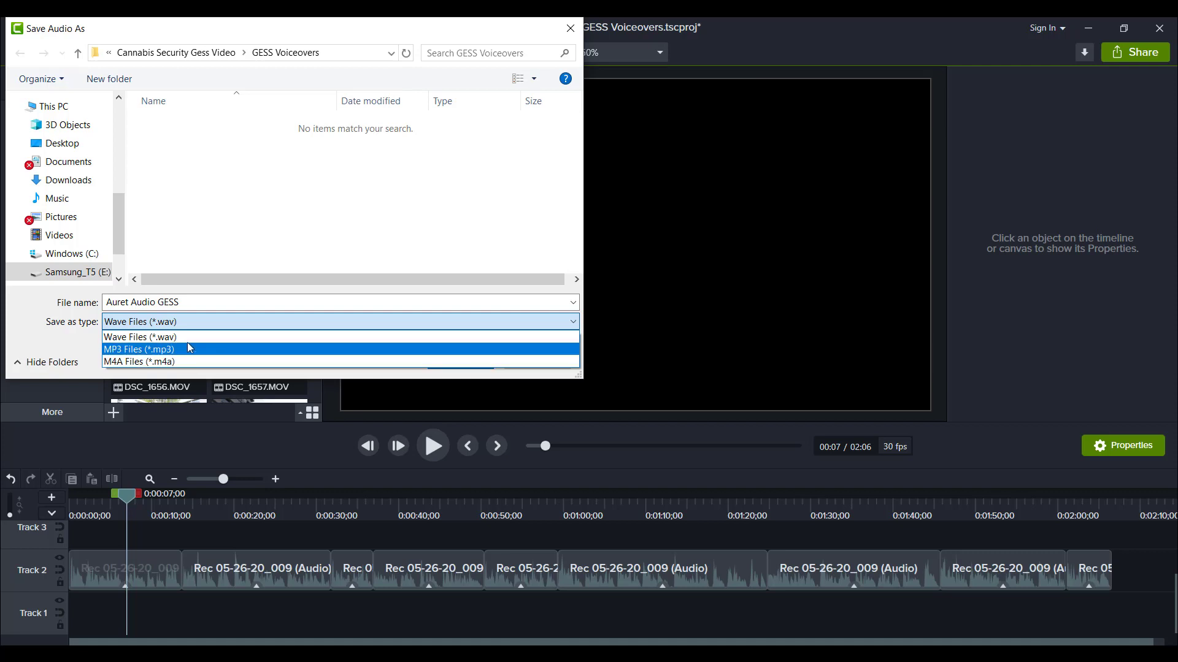
click(191, 337)
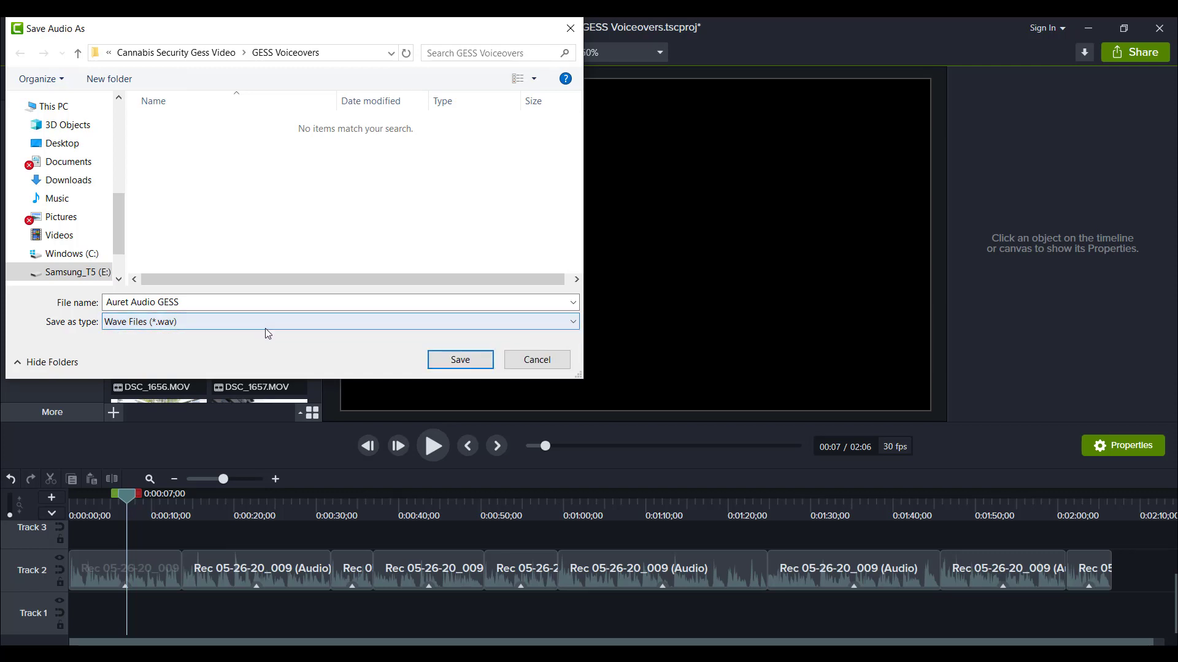
Render the Auret Audio GESS WAV file, then view it in the GESS Voiceovers folder.
click(452, 358)
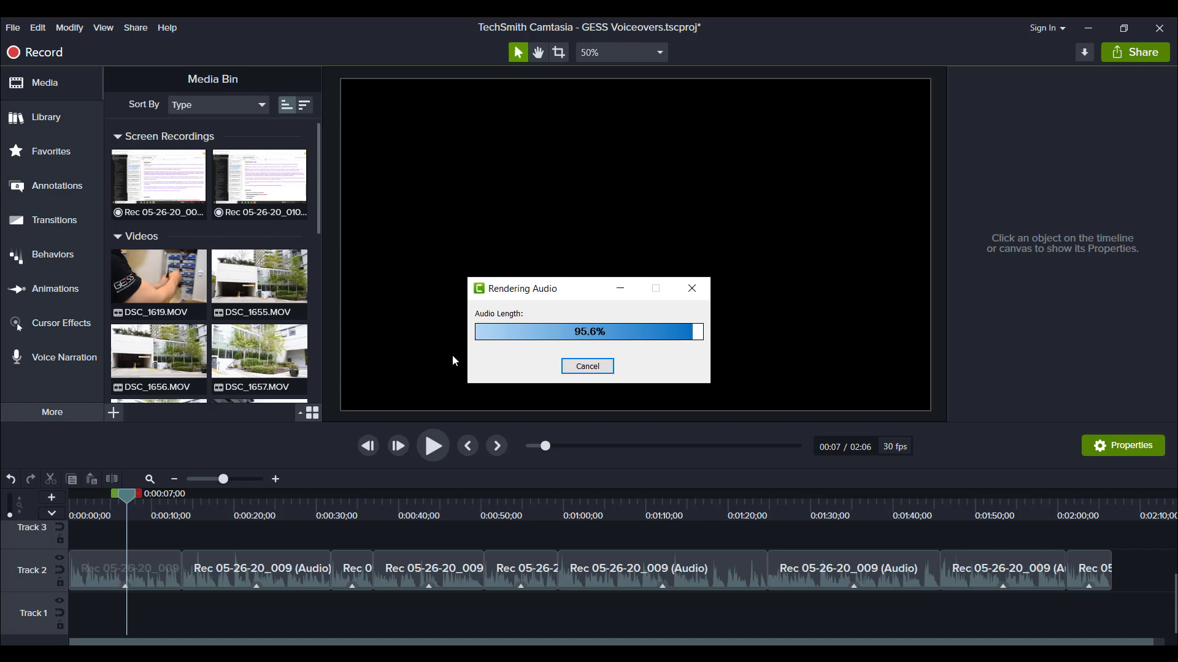
key(alt+Tab)
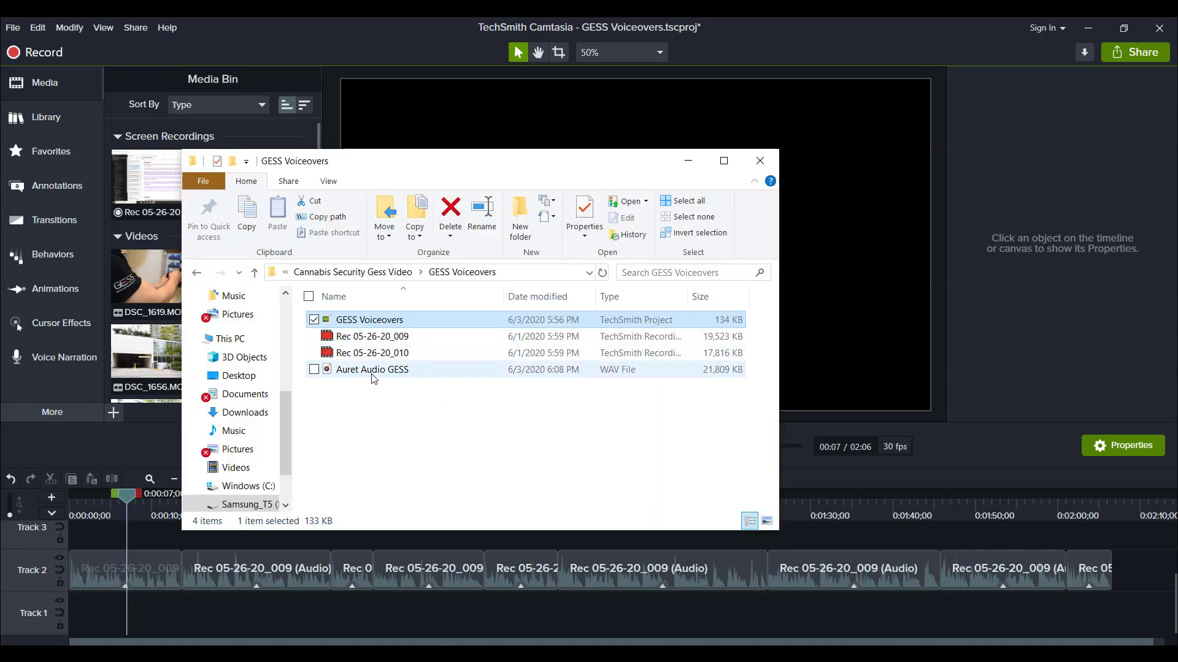
mouse_move(371, 369)
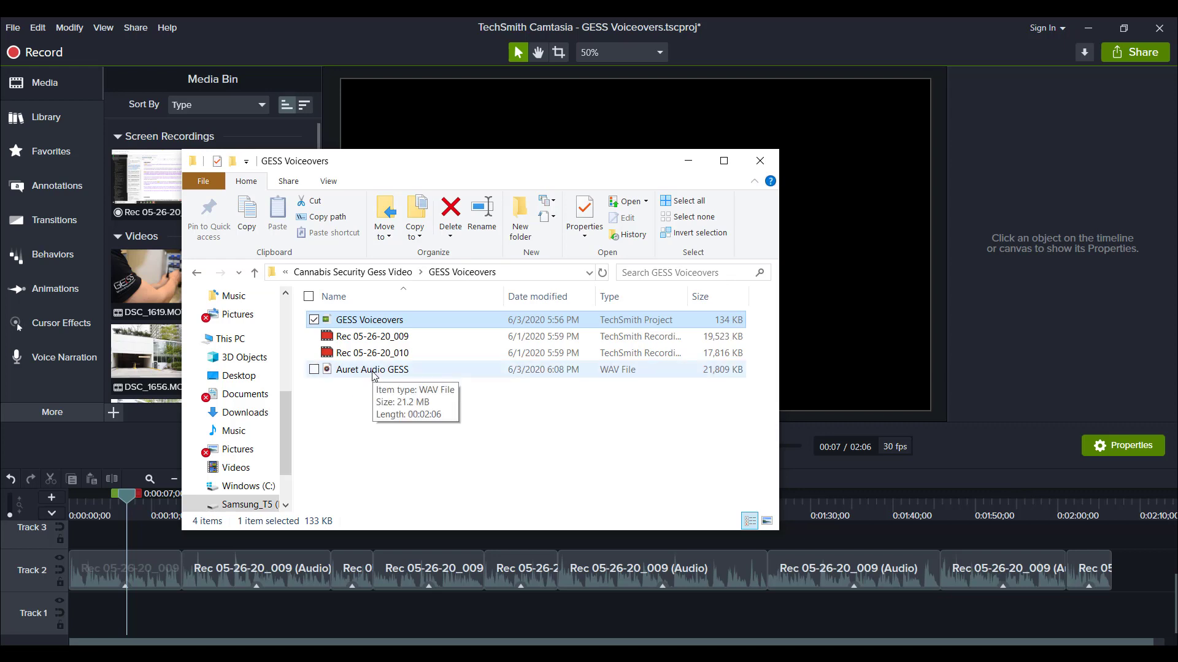
Bring the Camtasia project window in front of the GESS Voiceovers folder window.
click(325, 16)
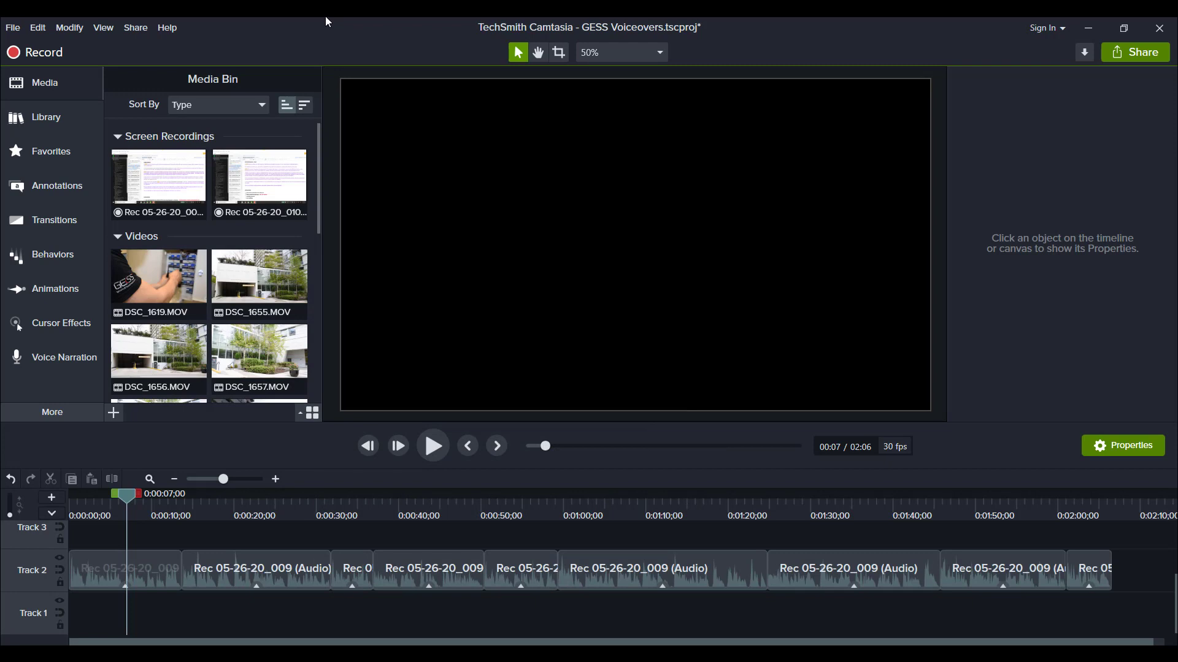